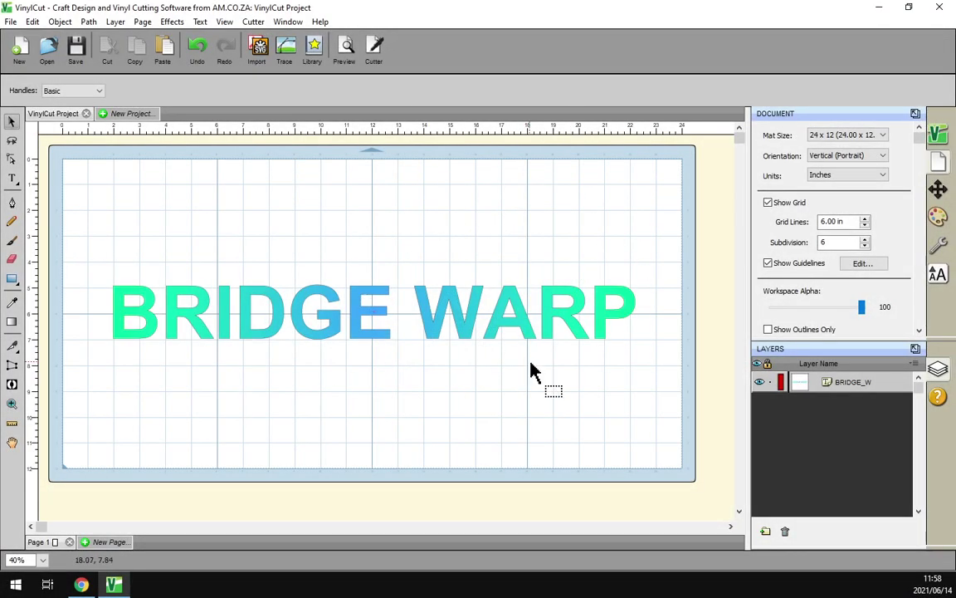
- Select the BRIDGE WARP text and apply Bridge Warp from the Effects menu
{"action": "left_click", "coordinate": [465, 329]}
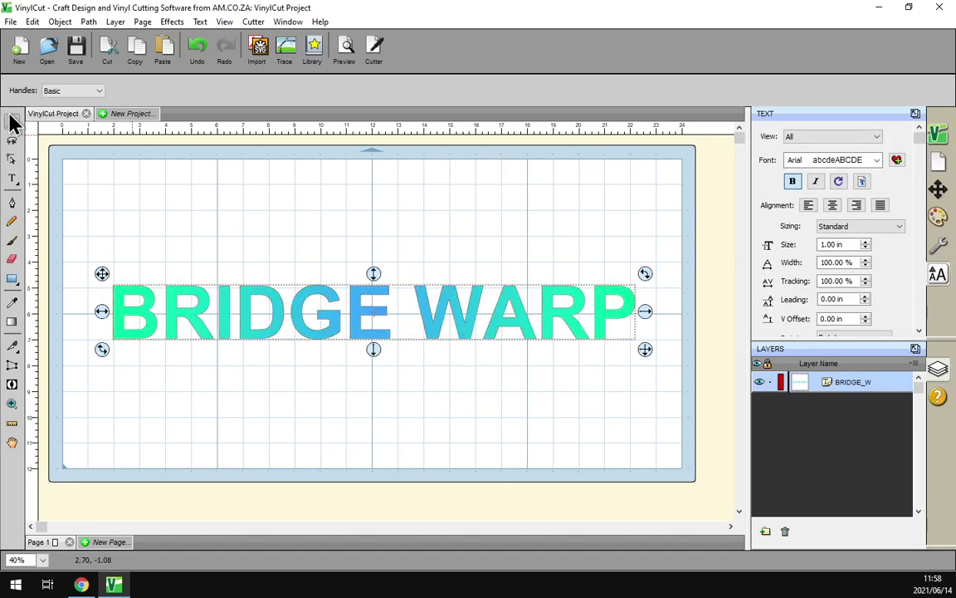
{"action": "left_click_drag", "start_coordinate": [662, 382], "coordinate": [101, 270]}
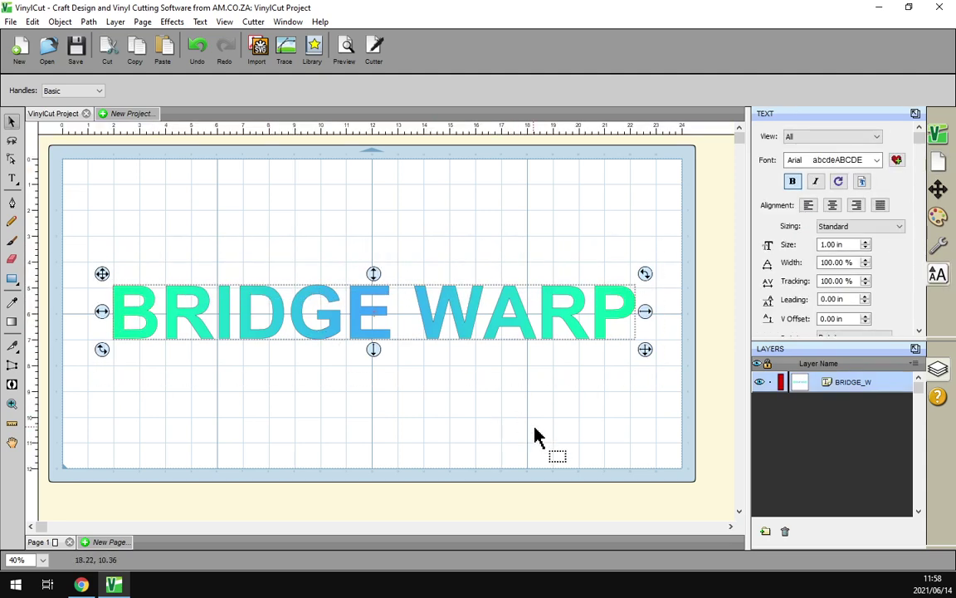
{"action": "left_click_drag", "start_coordinate": [581, 417], "coordinate": [514, 348]}
{"action": "left_click_drag", "start_coordinate": [643, 386], "coordinate": [98, 237]}
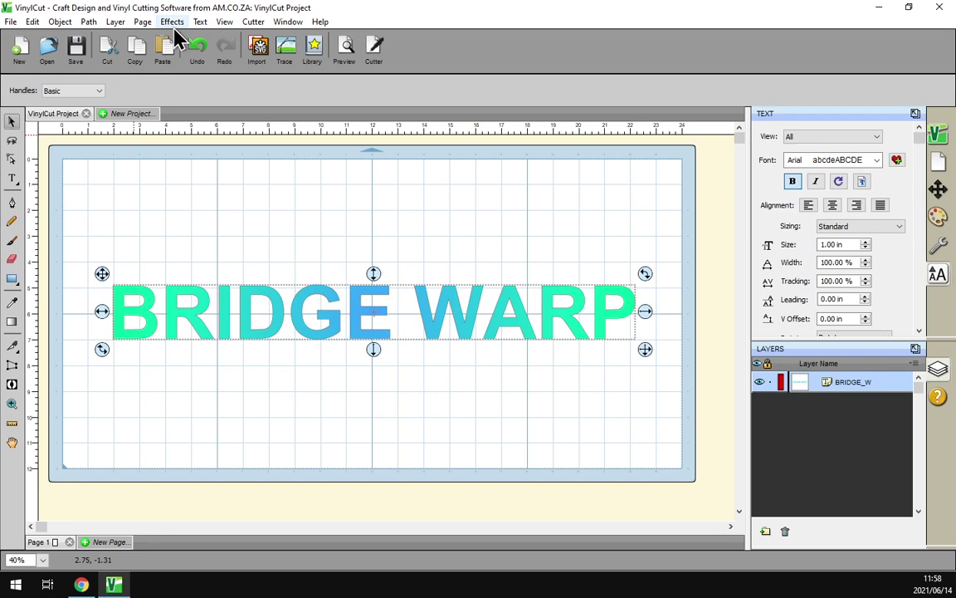
{"action": "left_click", "coordinate": [173, 23]}
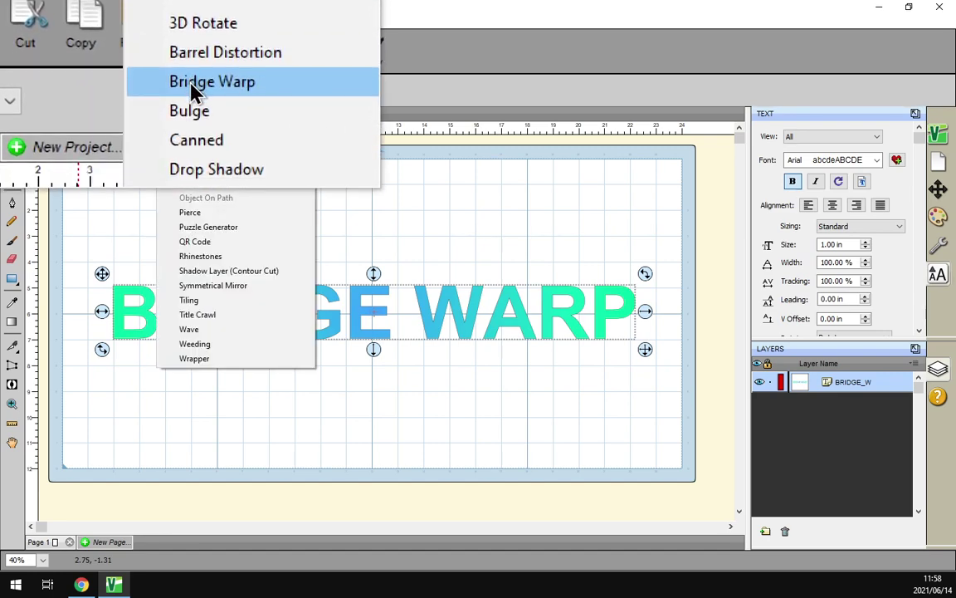
{"action": "left_click", "coordinate": [249, 91]}
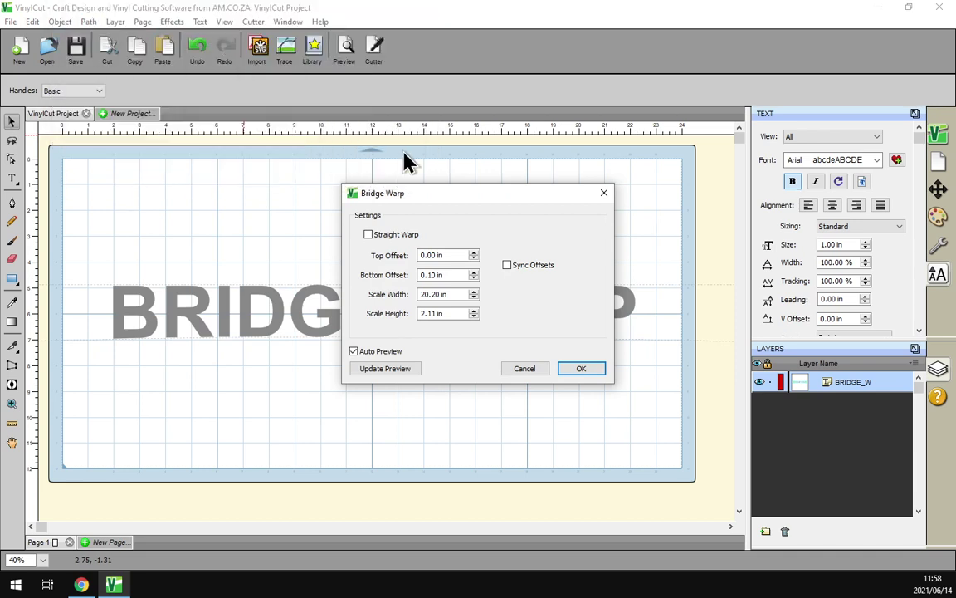
- Move the Bridge Warp dialog to the upper right, clear of the text preview
{"action": "left_click_drag", "start_coordinate": [440, 199], "coordinate": [638, 65]}
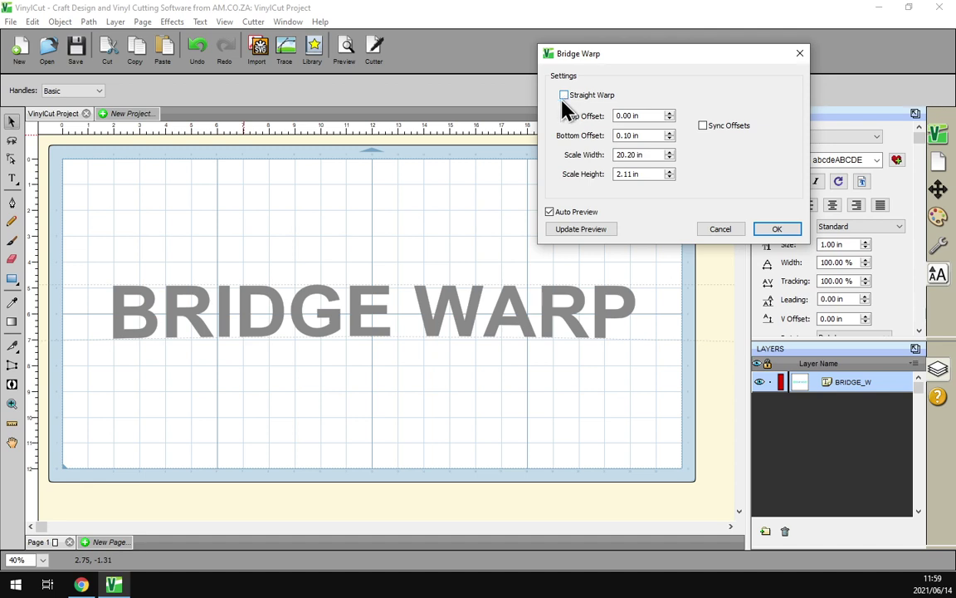
{"action": "left_click_drag", "start_coordinate": [596, 60], "coordinate": [606, 60]}
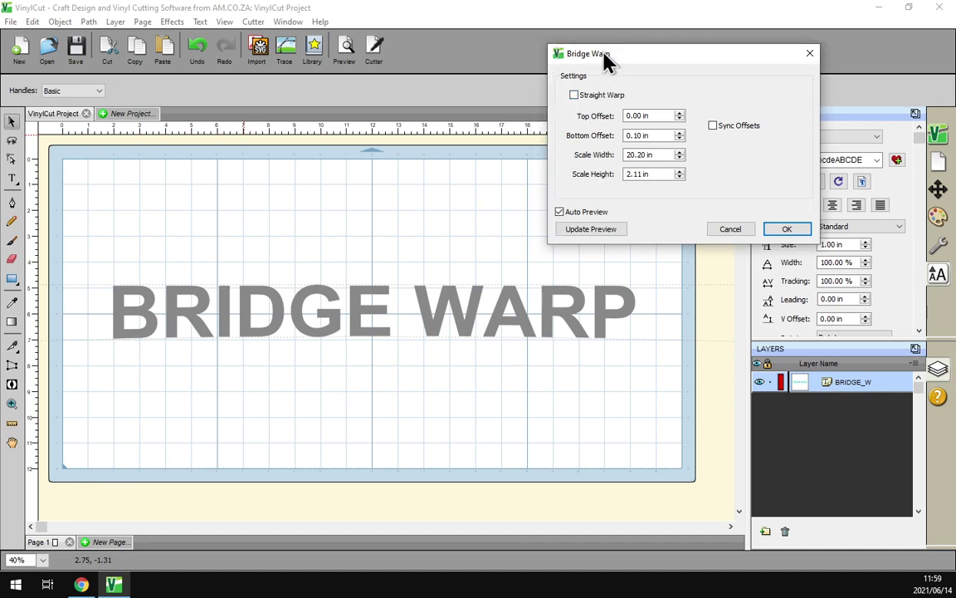
- Test Top Offset values up and down, settling at 1.50 in to arch the text's top
{"action": "left_click", "coordinate": [680, 113]}
{"action": "left_click", "coordinate": [680, 114]}
{"action": "left_click", "coordinate": [679, 113]}
{"action": "left_click", "coordinate": [680, 114]}
{"action": "left_click", "coordinate": [680, 114]}
{"action": "left_click", "coordinate": [680, 114]}
{"action": "left_click", "coordinate": [680, 114]}
{"action": "left_click", "coordinate": [680, 113]}
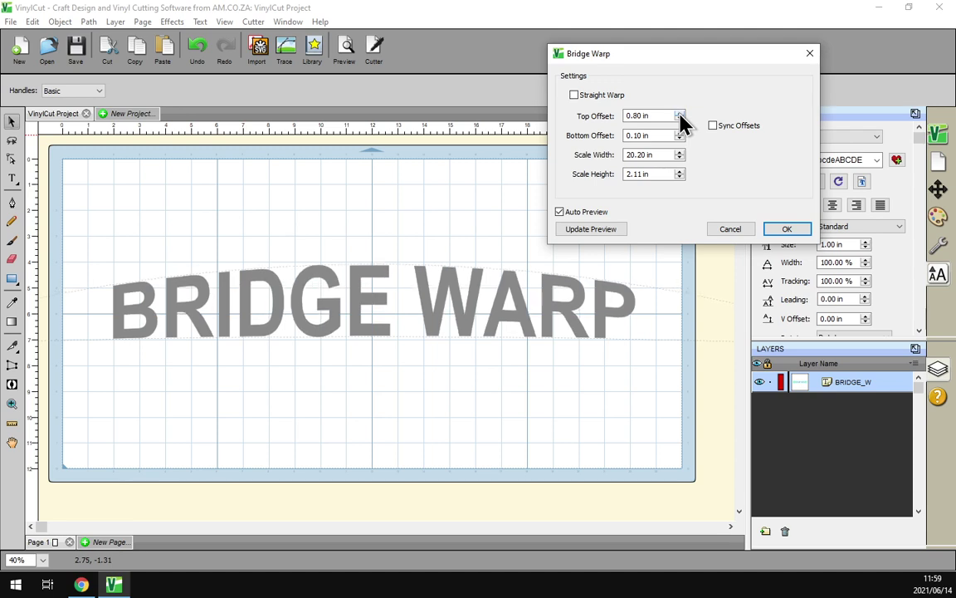
{"action": "left_click", "coordinate": [680, 114]}
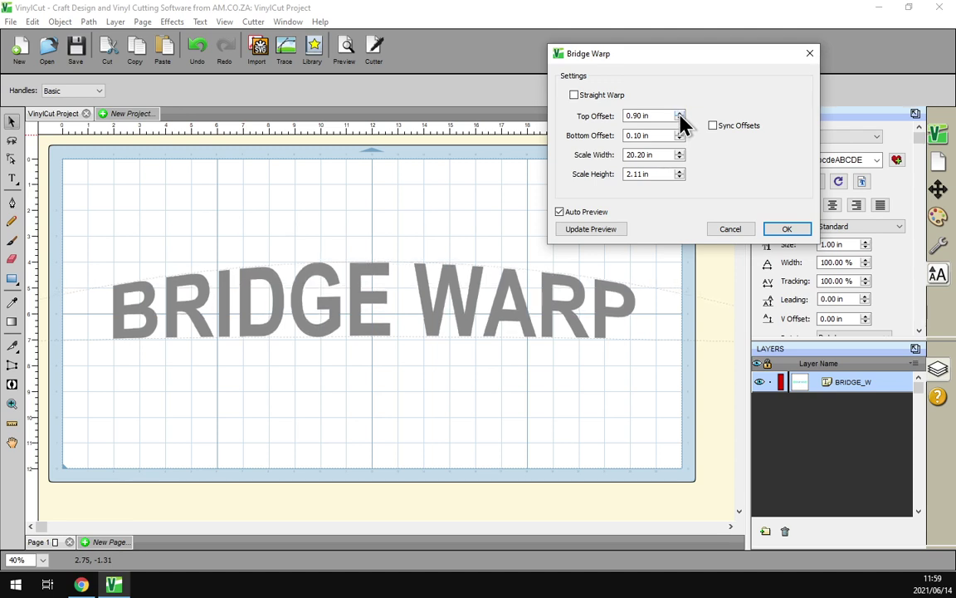
{"action": "left_click", "coordinate": [680, 113]}
{"action": "left_click", "coordinate": [680, 120]}
{"action": "left_click", "coordinate": [680, 120]}
{"action": "left_click", "coordinate": [680, 119]}
{"action": "left_click", "coordinate": [679, 119]}
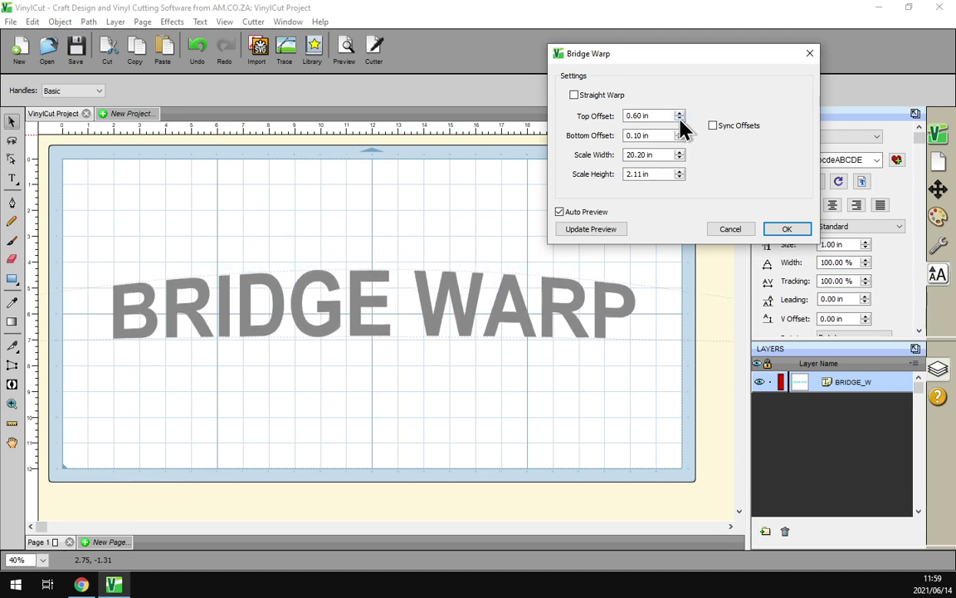
{"action": "left_click", "coordinate": [679, 119]}
{"action": "left_click", "coordinate": [680, 119]}
{"action": "left_click", "coordinate": [680, 120]}
{"action": "left_click", "coordinate": [680, 120]}
{"action": "left_click", "coordinate": [680, 119]}
{"action": "left_click", "coordinate": [680, 120]}
{"action": "left_click", "coordinate": [680, 120]}
{"action": "left_click", "coordinate": [680, 119]}
{"action": "left_click", "coordinate": [680, 120]}
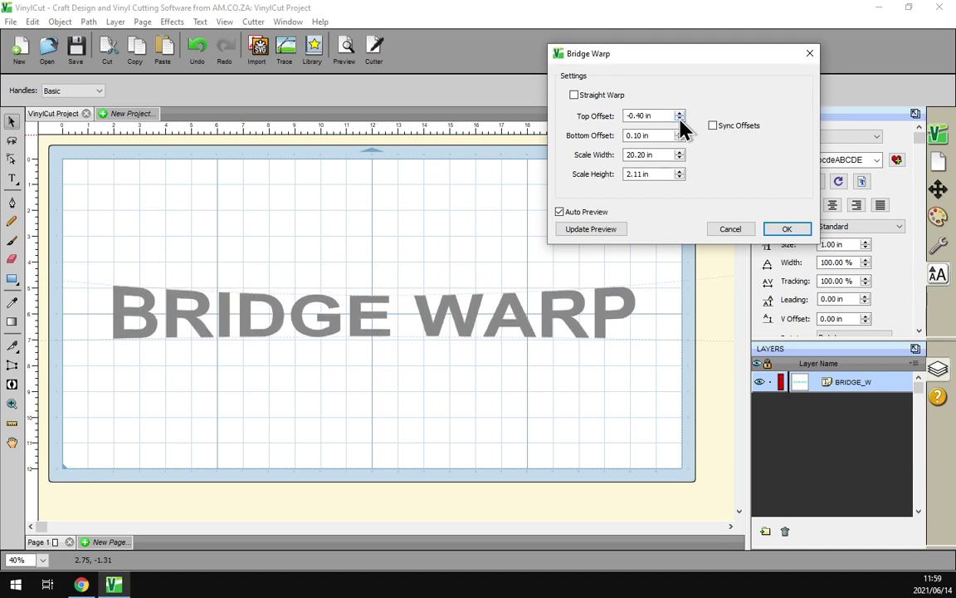
{"action": "left_click", "coordinate": [680, 119]}
{"action": "left_click", "coordinate": [680, 120]}
{"action": "left_click", "coordinate": [680, 114]}
{"action": "left_click", "coordinate": [679, 113]}
{"action": "left_click", "coordinate": [680, 114]}
{"action": "left_click", "coordinate": [680, 113]}
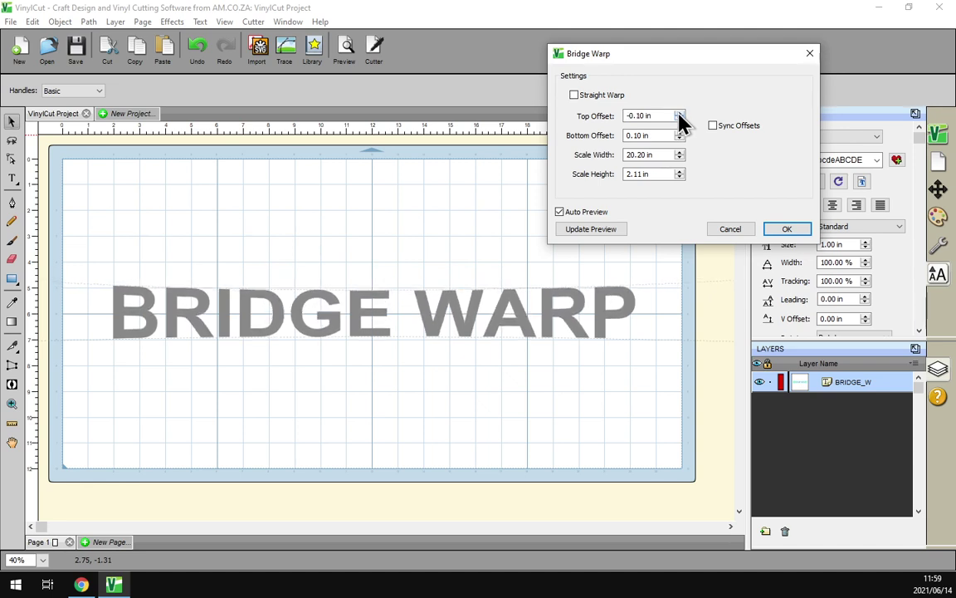
{"action": "left_click", "coordinate": [680, 114]}
{"action": "left_click", "coordinate": [680, 114]}
{"action": "left_click", "coordinate": [679, 114]}
{"action": "left_click", "coordinate": [680, 113]}
{"action": "left_click", "coordinate": [680, 114]}
{"action": "left_click", "coordinate": [680, 113]}
{"action": "left_click", "coordinate": [680, 114]}
{"action": "left_click", "coordinate": [680, 114]}
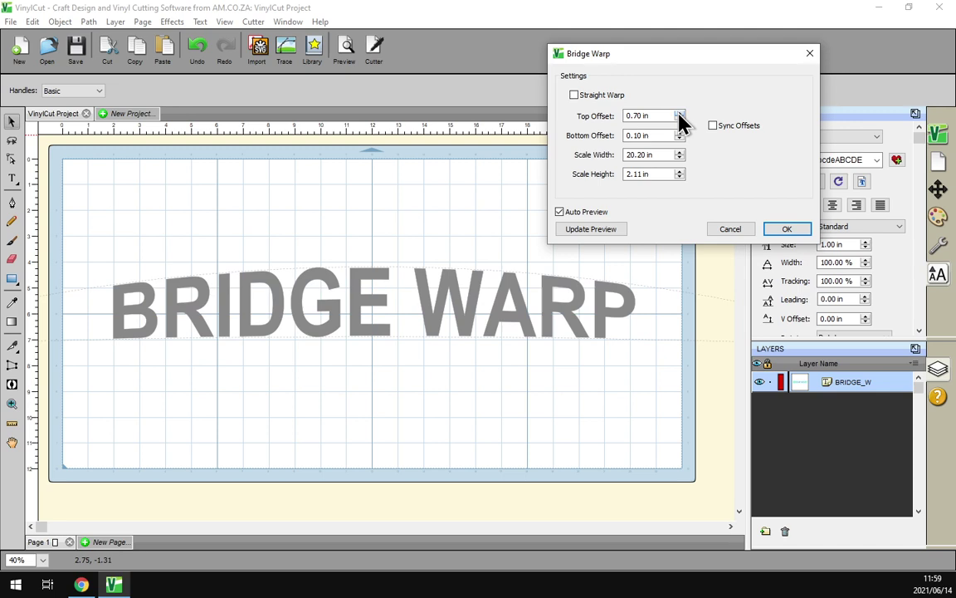
{"action": "left_click", "coordinate": [680, 113]}
{"action": "left_click", "coordinate": [680, 113]}
{"action": "left_click", "coordinate": [679, 114]}
{"action": "left_click", "coordinate": [680, 114]}
{"action": "left_click", "coordinate": [679, 114]}
{"action": "left_click", "coordinate": [680, 114]}
{"action": "left_click", "coordinate": [680, 114]}
{"action": "left_click", "coordinate": [680, 114]}
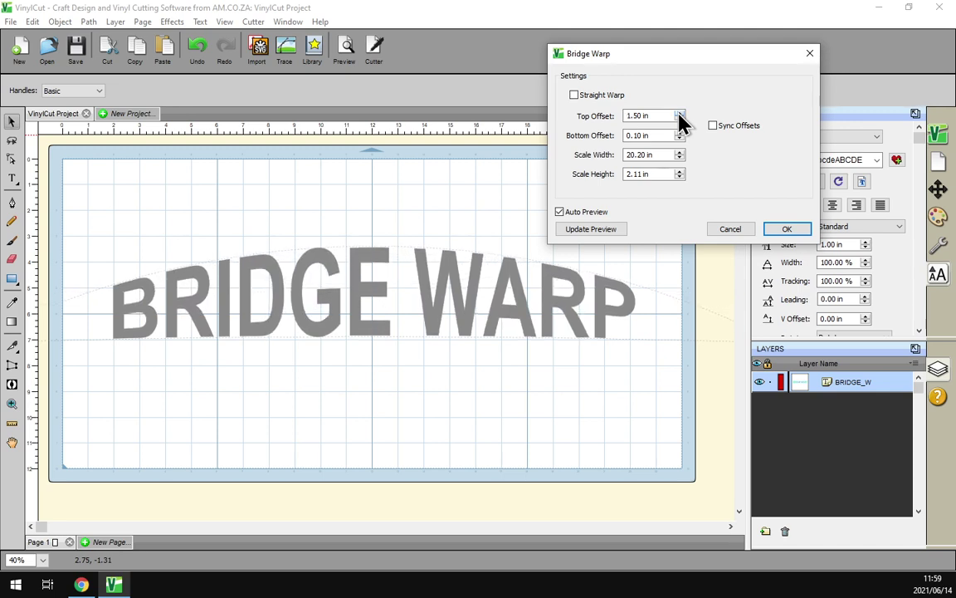
{"action": "left_click", "coordinate": [680, 114]}
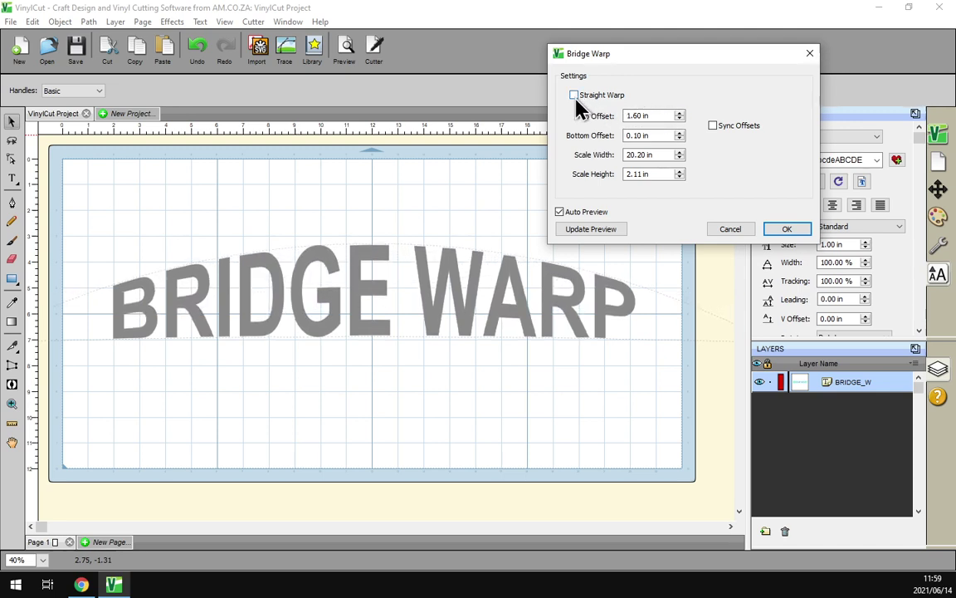
- Toggle Straight Warp on and off, then enable Sync Offsets, making Bottom Offset 1.71 in
{"action": "left_click", "coordinate": [574, 95]}
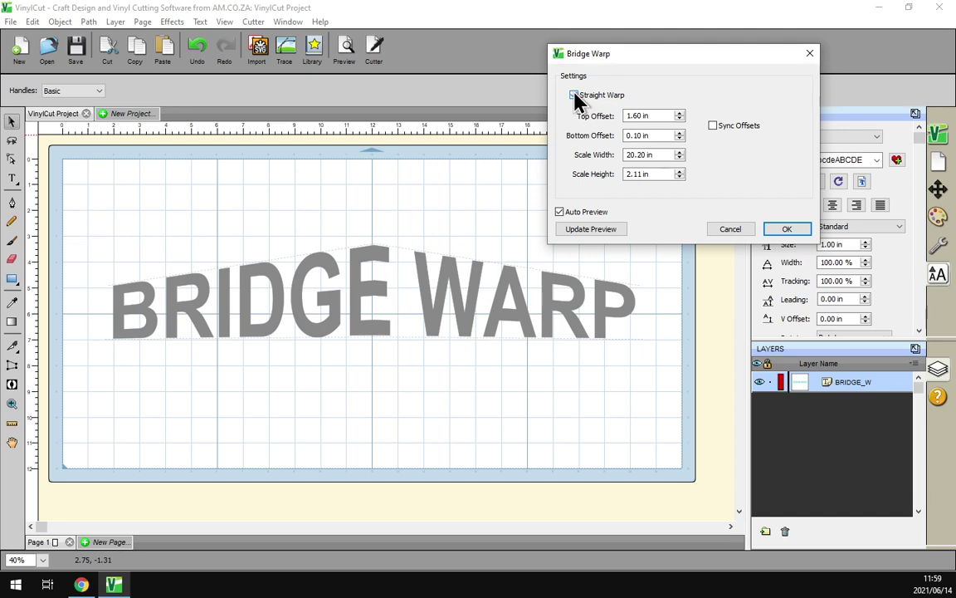
{"action": "left_click", "coordinate": [575, 96]}
{"action": "left_click", "coordinate": [575, 96]}
{"action": "left_click", "coordinate": [714, 127]}
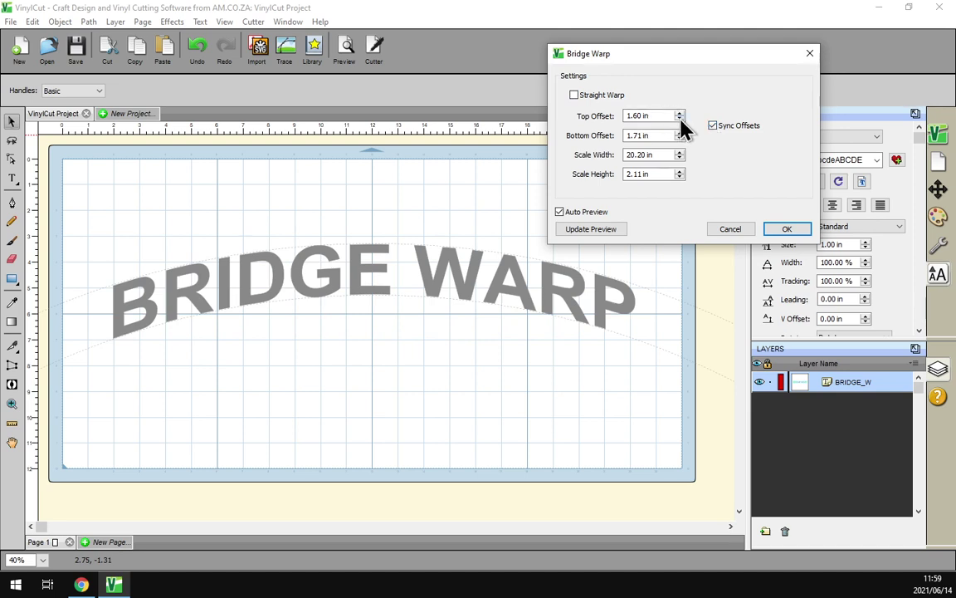
- Lower the synced offsets until Top Offset reaches -1.00 in, bending the text downward
{"action": "left_click", "coordinate": [680, 120]}
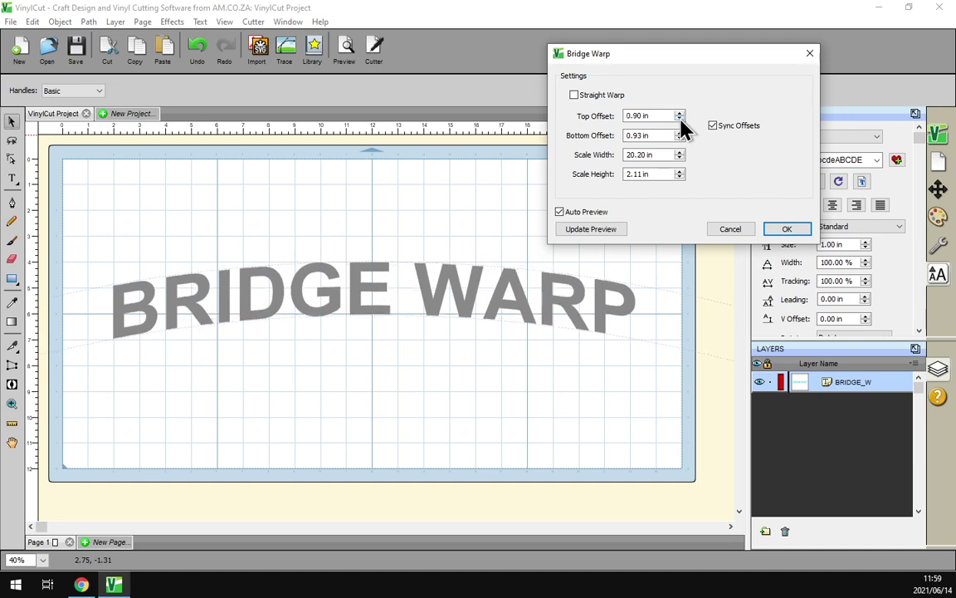
{"action": "left_click", "coordinate": [680, 119]}
{"action": "left_click", "coordinate": [680, 120]}
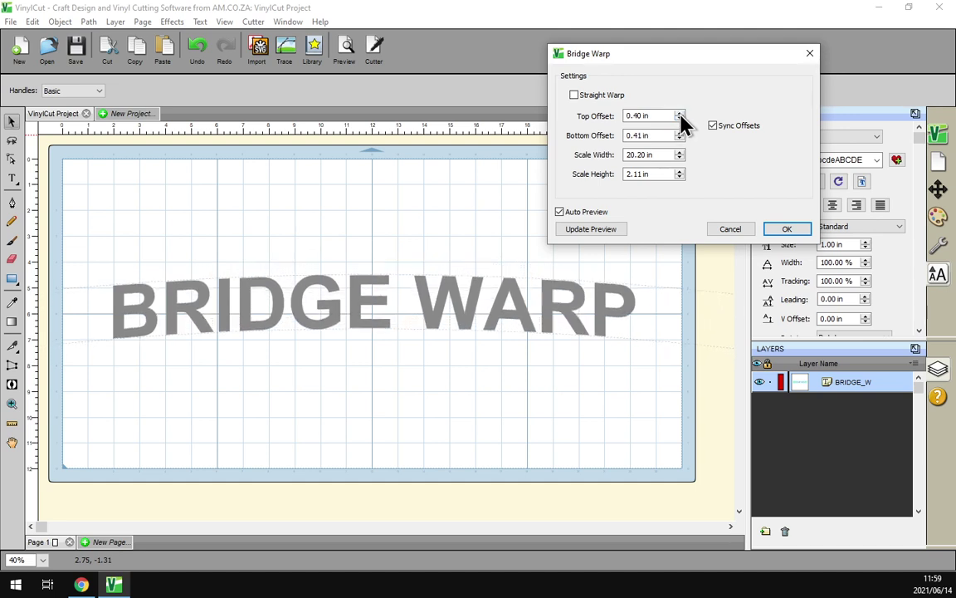
{"action": "left_click", "coordinate": [679, 120]}
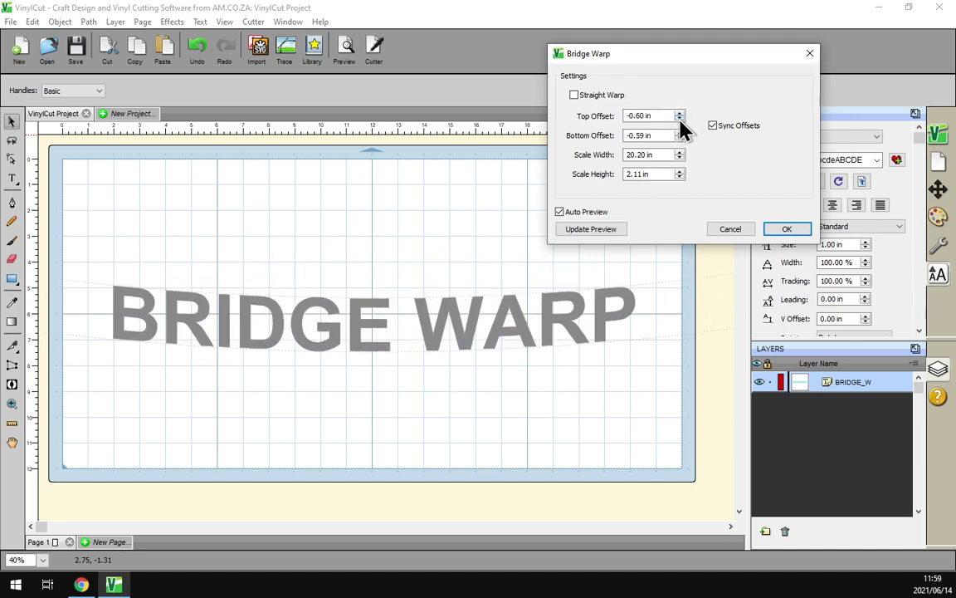
{"action": "left_click", "coordinate": [680, 120]}
{"action": "left_click", "coordinate": [680, 120]}
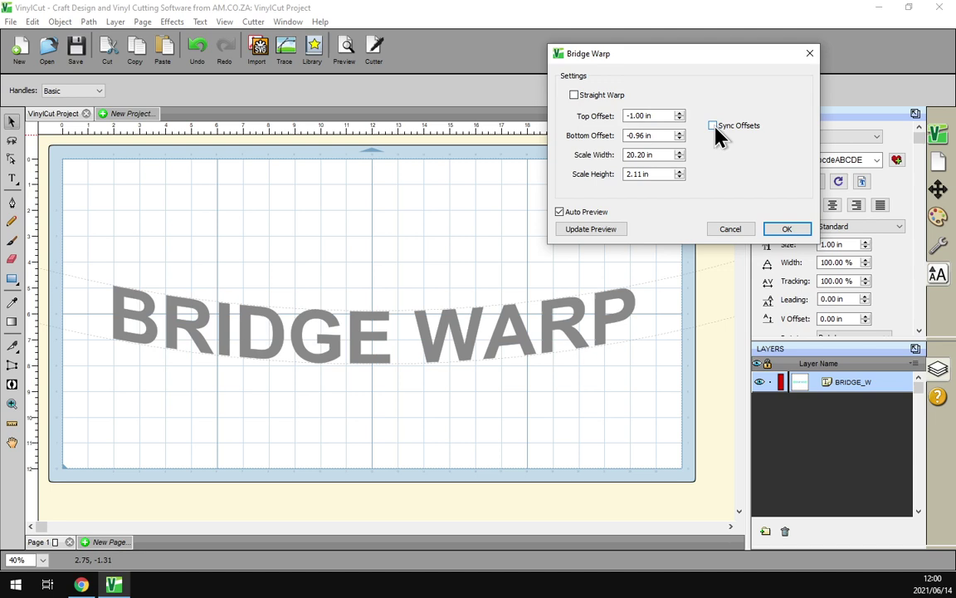
- Raise Top Offset step by step so the text bulges upward
{"action": "left_click", "coordinate": [680, 116]}
{"action": "left_click", "coordinate": [680, 115]}
{"action": "left_click", "coordinate": [680, 116]}
{"action": "left_click", "coordinate": [680, 116]}
{"action": "left_click", "coordinate": [680, 115]}
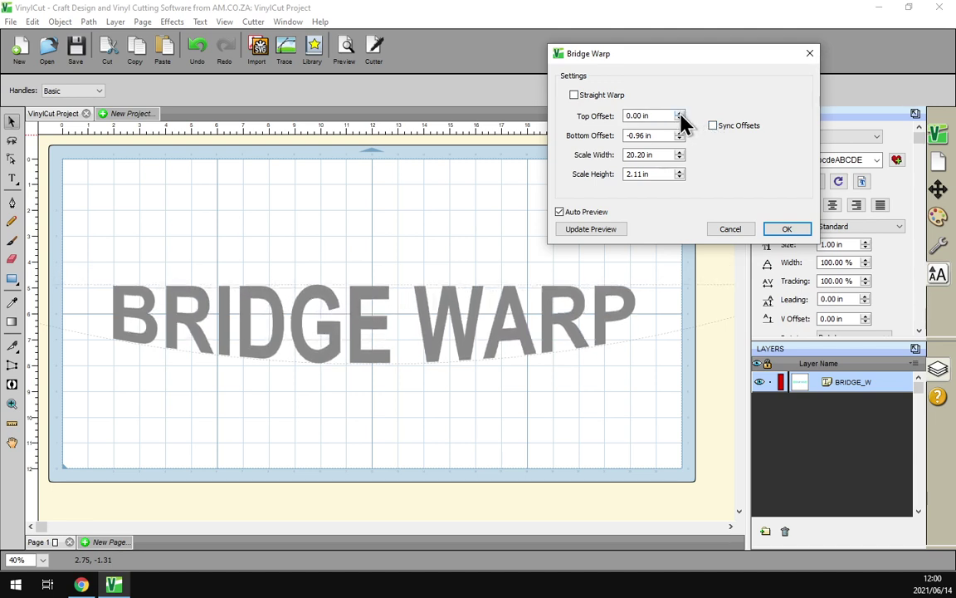
{"action": "left_click", "coordinate": [679, 116]}
{"action": "left_click", "coordinate": [680, 115]}
{"action": "left_click", "coordinate": [680, 115]}
{"action": "left_click", "coordinate": [680, 116]}
{"action": "left_click", "coordinate": [680, 116]}
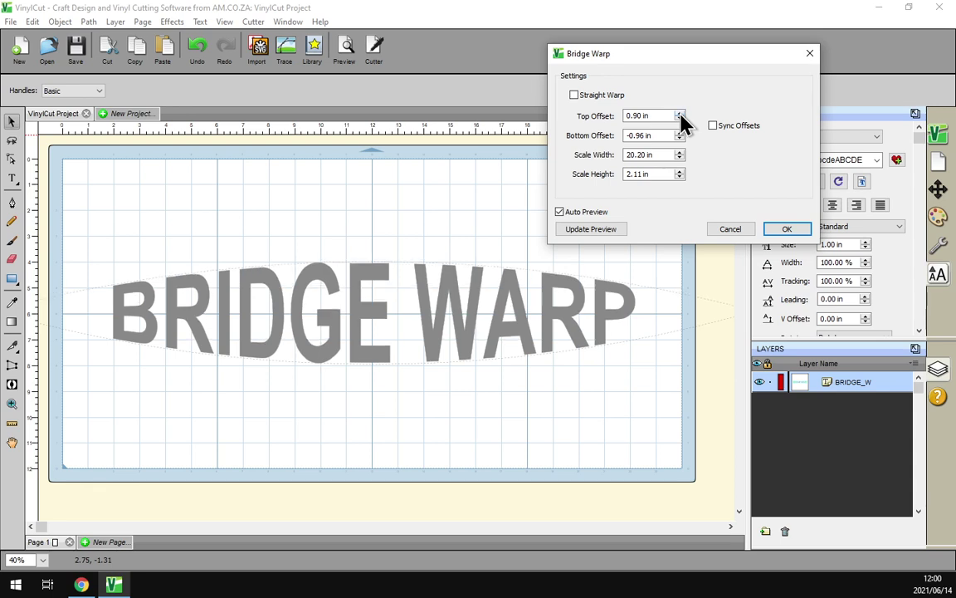
{"action": "left_click", "coordinate": [680, 115]}
{"action": "left_click", "coordinate": [680, 115]}
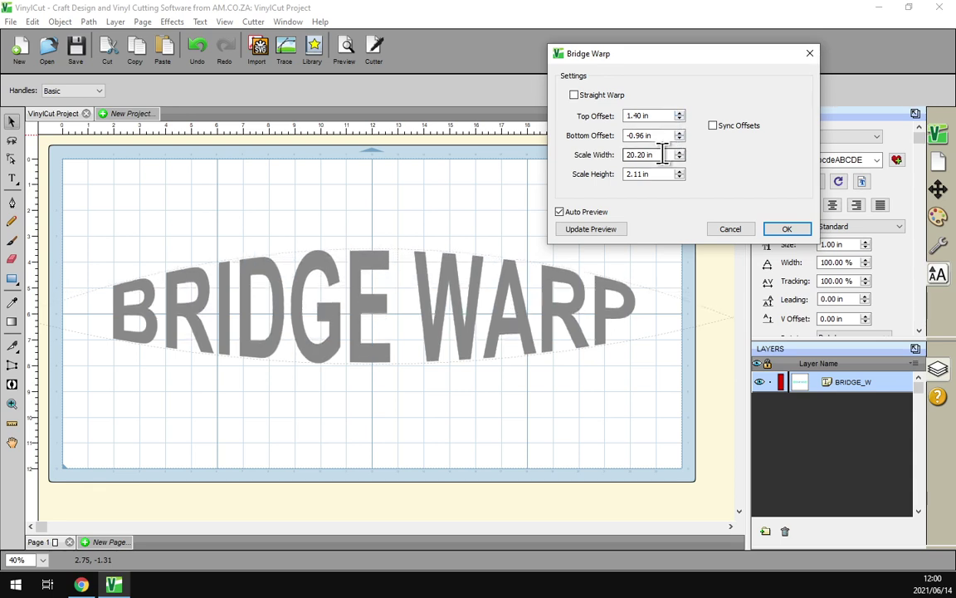
- Adjust Scale Width up and down, ending at 19.60 in
{"action": "left_click", "coordinate": [680, 154]}
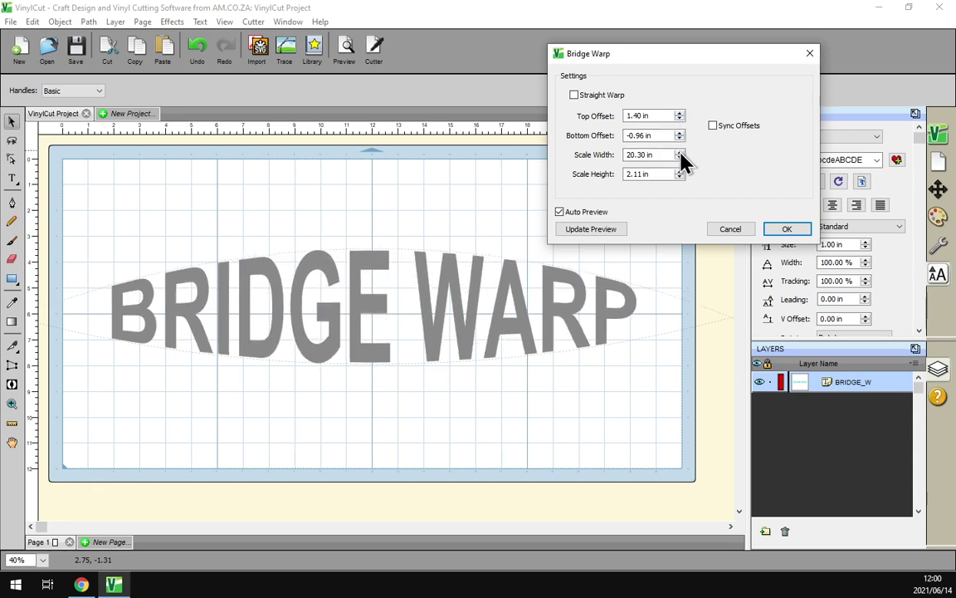
{"action": "left_click", "coordinate": [680, 153]}
{"action": "left_click", "coordinate": [680, 154]}
{"action": "left_click", "coordinate": [679, 153]}
{"action": "left_click", "coordinate": [680, 153]}
{"action": "left_click", "coordinate": [680, 154]}
{"action": "left_click", "coordinate": [680, 158]}
{"action": "left_click", "coordinate": [680, 159]}
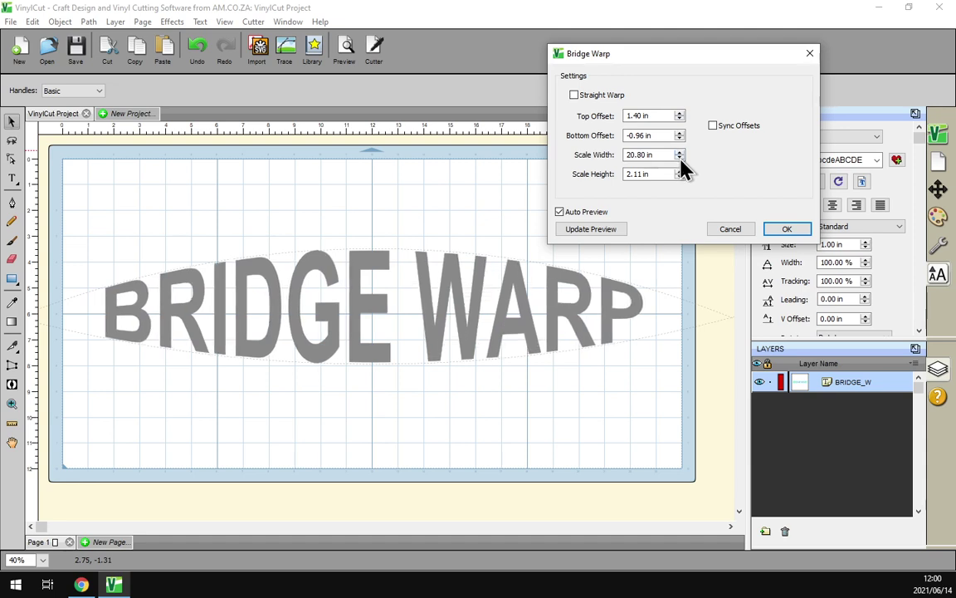
{"action": "left_click", "coordinate": [680, 158]}
{"action": "left_click", "coordinate": [680, 159]}
{"action": "left_click", "coordinate": [680, 159]}
{"action": "left_click", "coordinate": [680, 159]}
{"action": "left_click", "coordinate": [680, 159]}
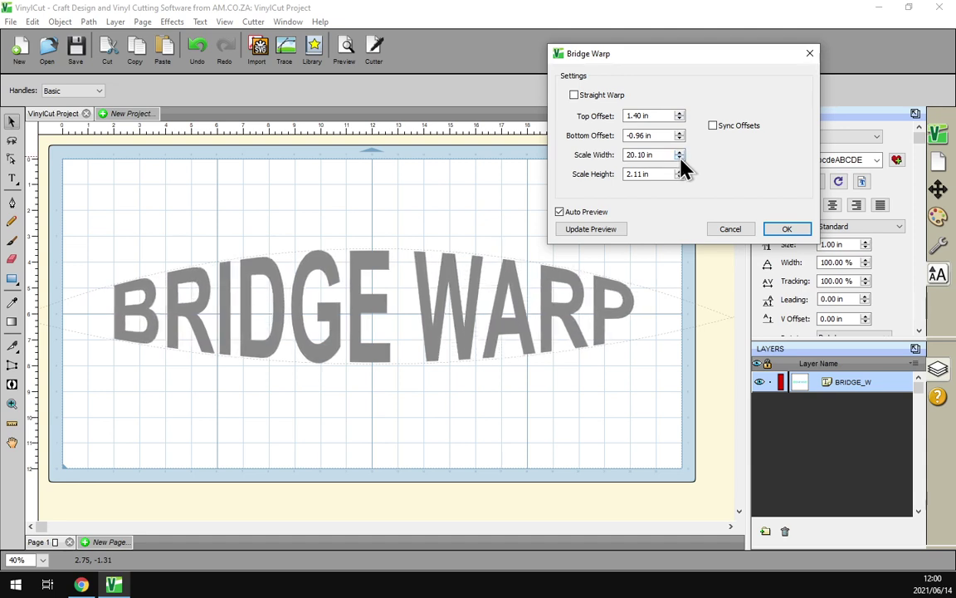
{"action": "left_click", "coordinate": [680, 159]}
{"action": "left_click", "coordinate": [680, 159]}
{"action": "left_click", "coordinate": [679, 158]}
{"action": "left_click", "coordinate": [680, 159]}
{"action": "left_click", "coordinate": [680, 159]}
- Raise Top Offset to 2.80 in and select the Bottom Offset value
{"action": "left_click", "coordinate": [679, 114]}
{"action": "left_click", "coordinate": [679, 115]}
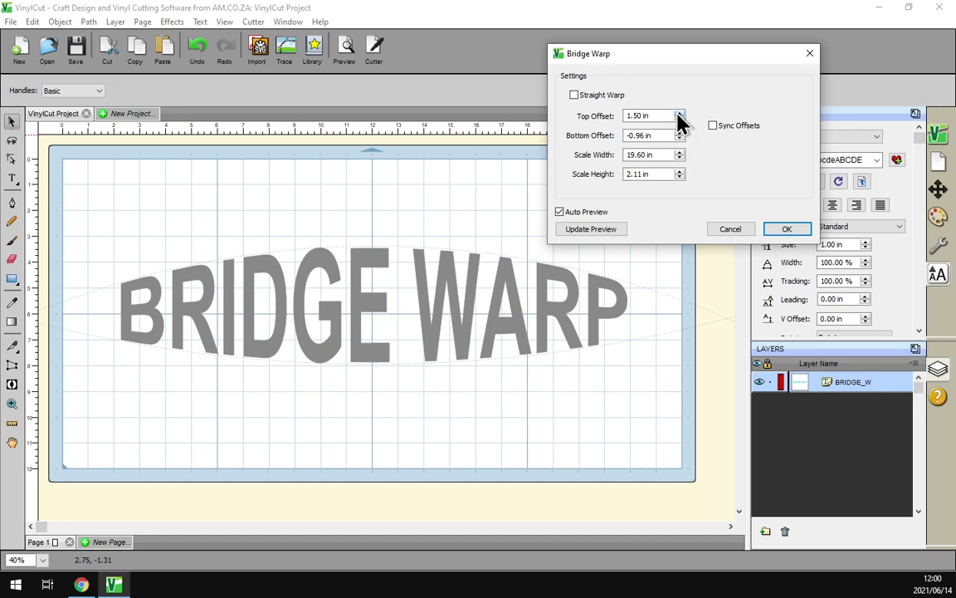
{"action": "left_click", "coordinate": [679, 114]}
{"action": "left_click", "coordinate": [679, 115]}
{"action": "left_click", "coordinate": [679, 114]}
{"action": "left_click", "coordinate": [680, 115]}
{"action": "left_click", "coordinate": [679, 115]}
{"action": "left_click", "coordinate": [679, 115]}
{"action": "left_click", "coordinate": [679, 114]}
{"action": "left_click", "coordinate": [679, 115]}
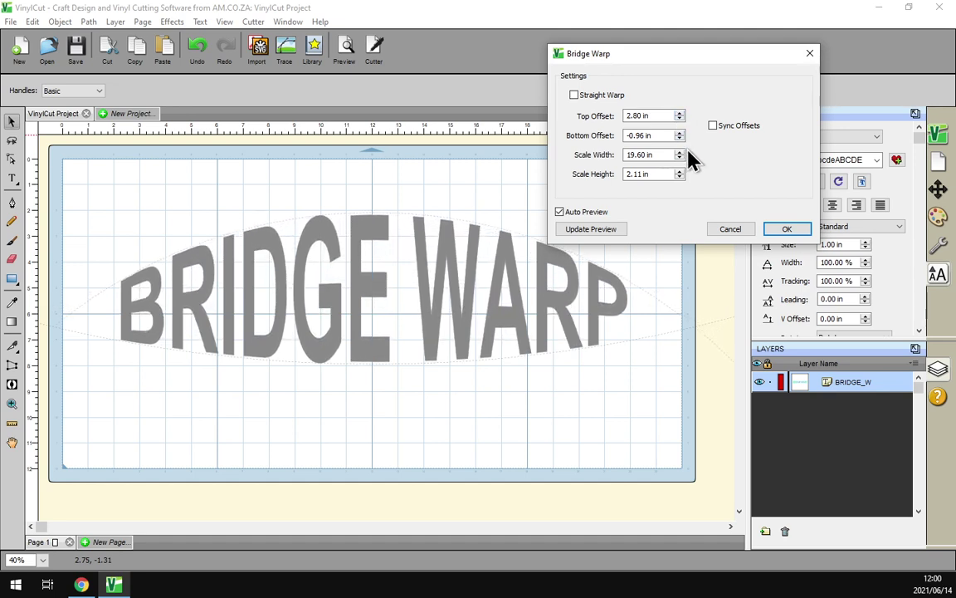
{"action": "left_click", "coordinate": [660, 135]}
{"action": "double_click", "coordinate": [665, 135]}
- Set Bottom Offset to 0 for a flat base
{"action": "left_click_drag", "start_coordinate": [665, 134], "coordinate": [557, 120]}
{"action": "type", "text": "0"}
{"action": "key", "text": "Tab"}
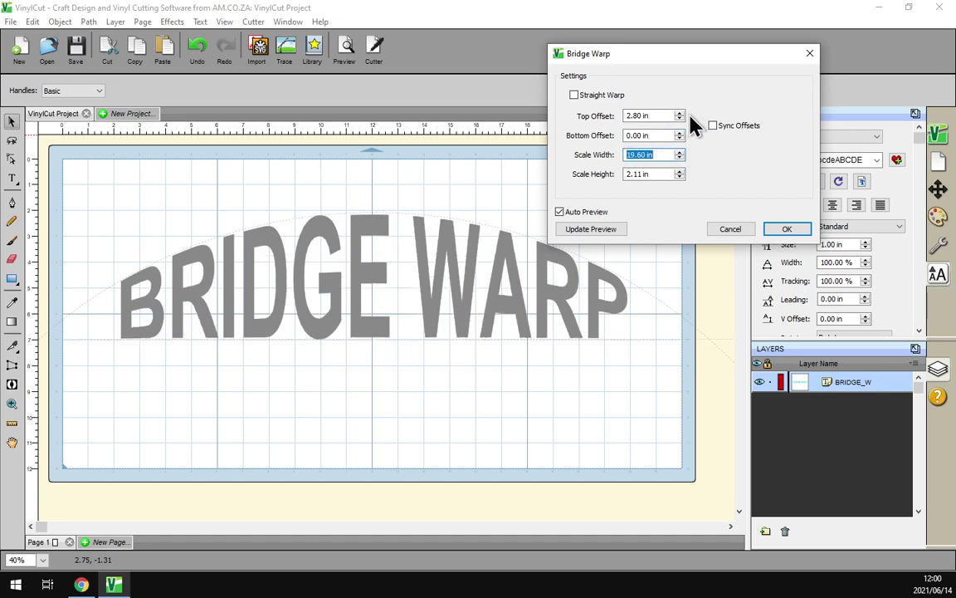
- Narrow the warped text by lowering Scale Width
{"action": "left_click", "coordinate": [679, 159]}
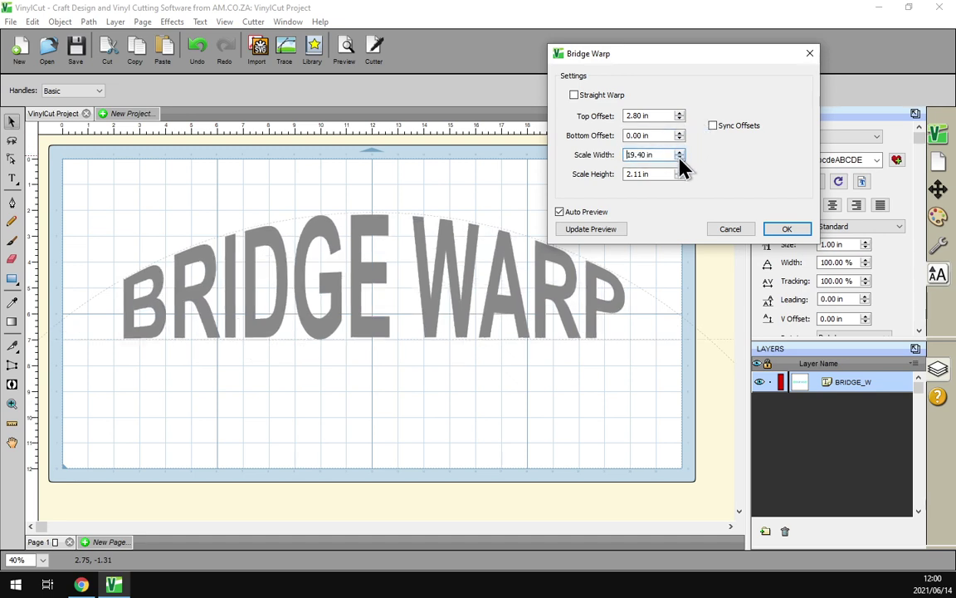
{"action": "left_click", "coordinate": [679, 158]}
{"action": "left_click", "coordinate": [679, 158]}
{"action": "left_click", "coordinate": [679, 158]}
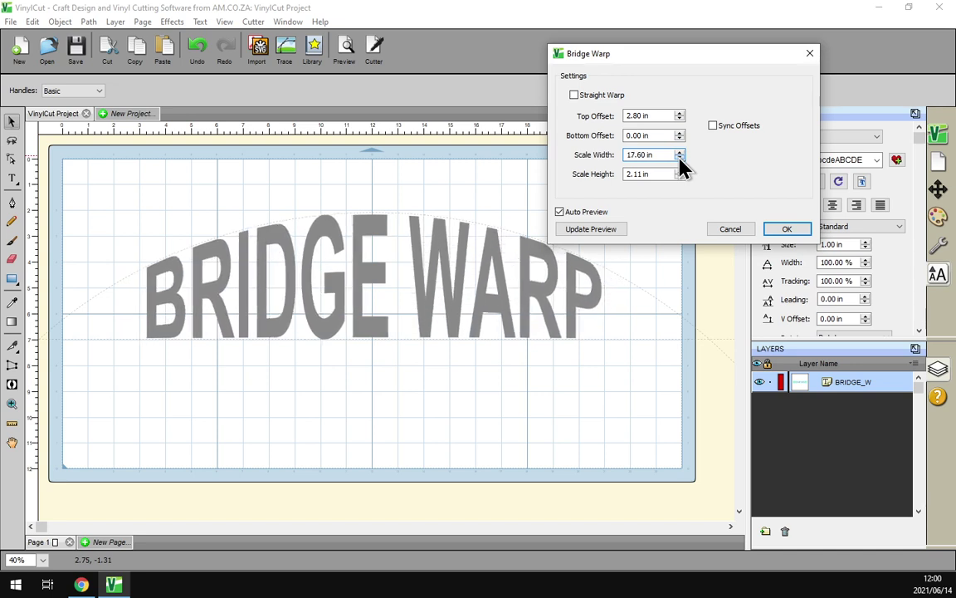
{"action": "left_click", "coordinate": [679, 158]}
{"action": "left_click", "coordinate": [679, 158]}
{"action": "left_click", "coordinate": [679, 158]}
{"action": "left_click", "coordinate": [679, 159]}
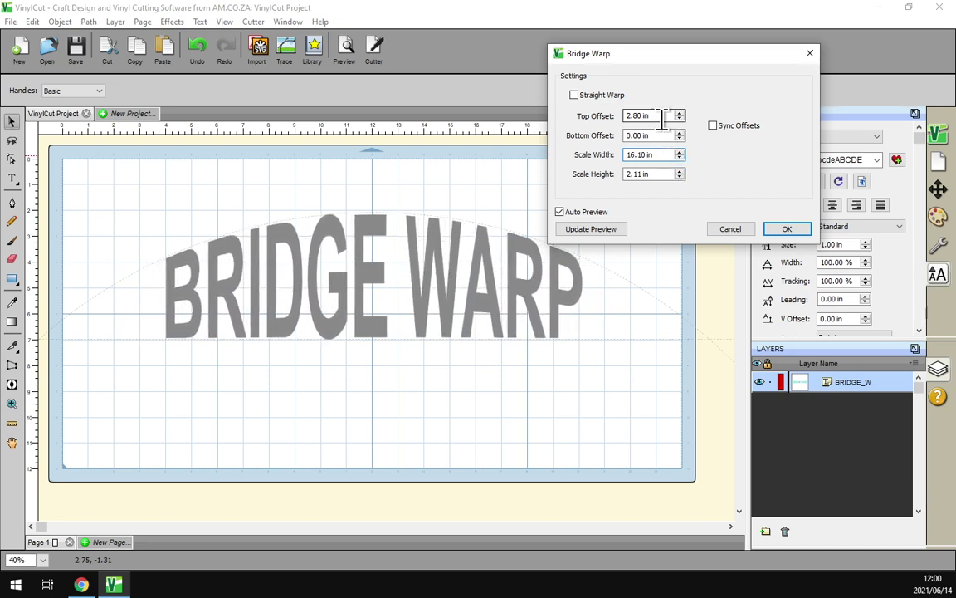
- Raise Top Offset to 4.00 in for a taller arch
{"action": "left_click", "coordinate": [679, 113]}
{"action": "left_click", "coordinate": [679, 113]}
{"action": "left_click", "coordinate": [679, 113]}
{"action": "left_click", "coordinate": [679, 113]}
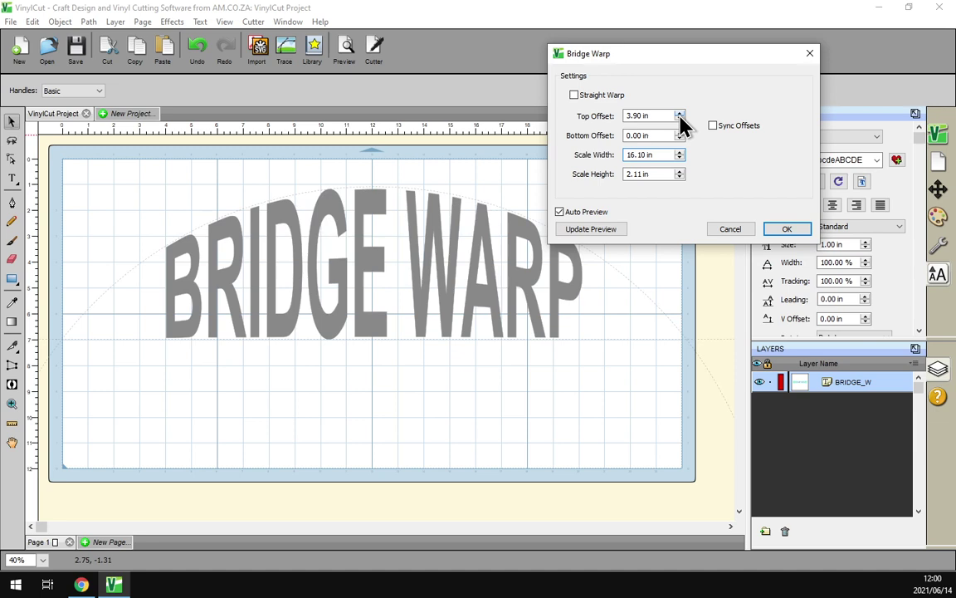
{"action": "left_click", "coordinate": [679, 113]}
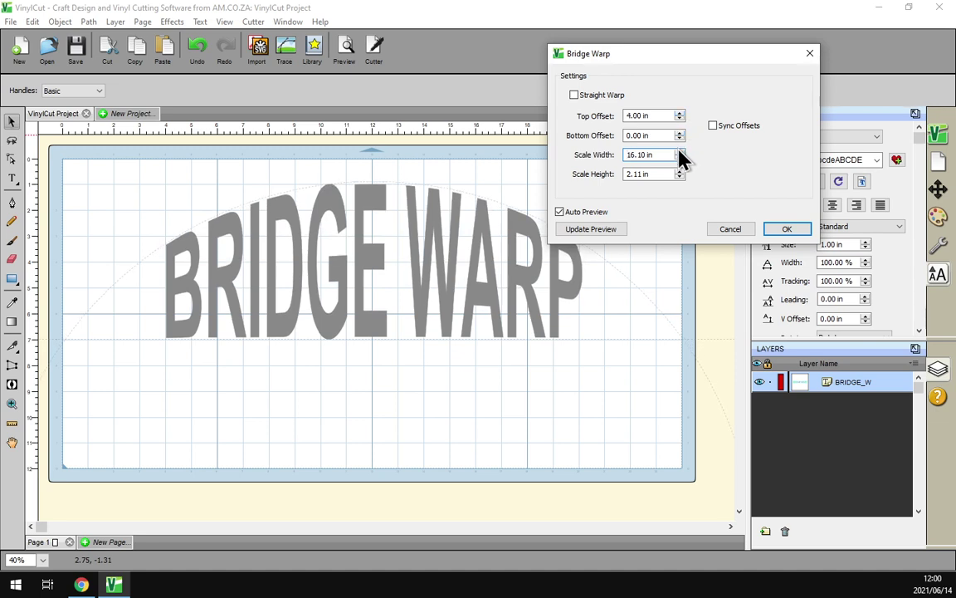
- Widen Scale Width back up to 18.00 in
{"action": "left_click", "coordinate": [679, 153]}
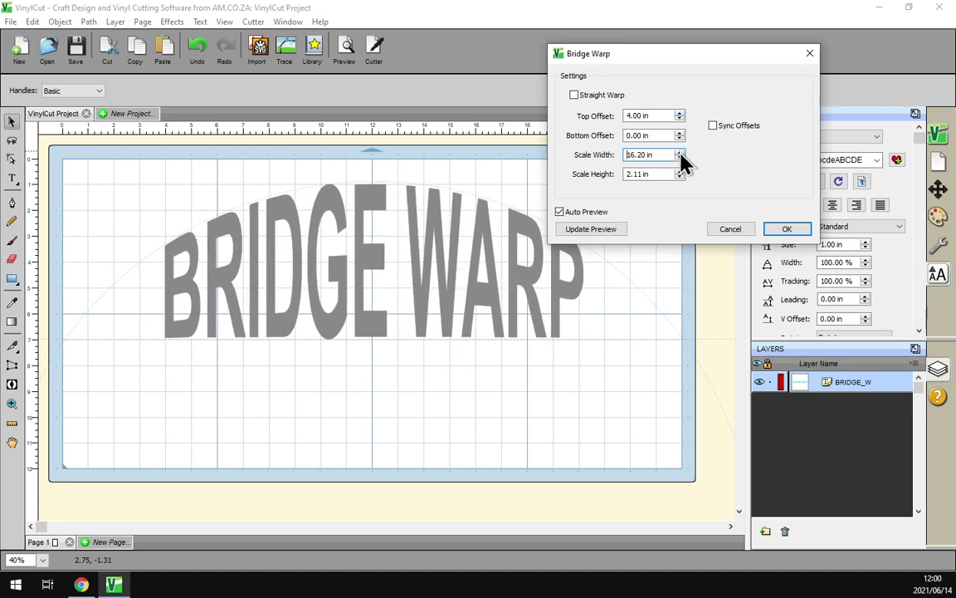
{"action": "left_click", "coordinate": [680, 153]}
{"action": "left_click", "coordinate": [680, 153]}
{"action": "left_click", "coordinate": [680, 153]}
{"action": "left_click", "coordinate": [679, 152]}
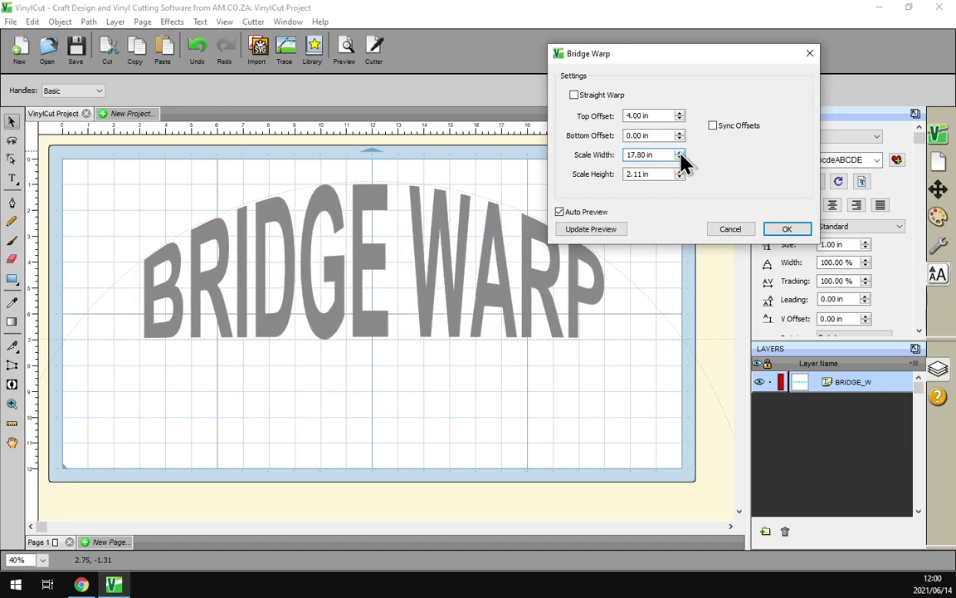
{"action": "left_click", "coordinate": [679, 152]}
{"action": "left_click", "coordinate": [679, 152]}
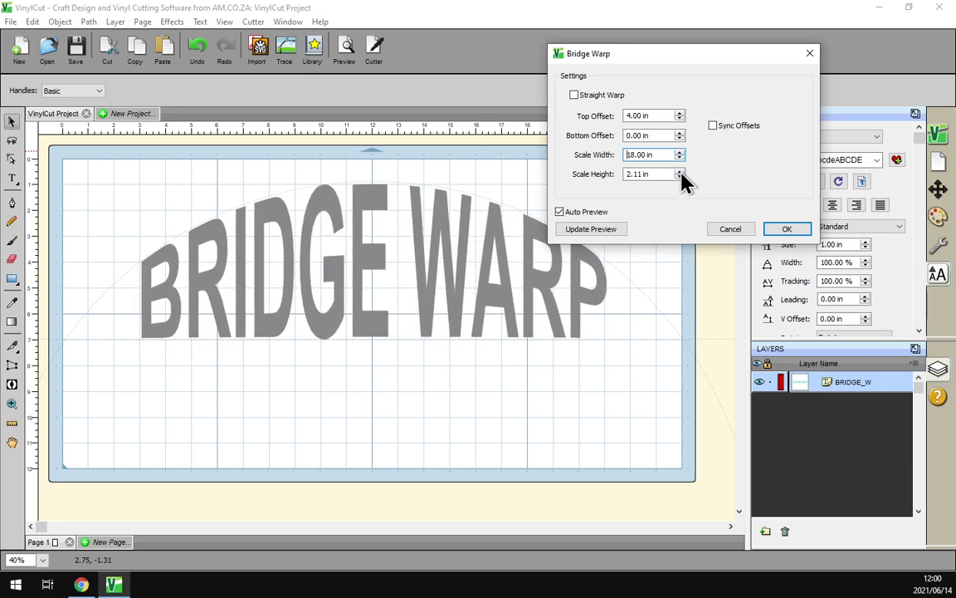
- Fine-tune Scale Height taller and shorter, settling at 2.31 in
{"action": "left_click", "coordinate": [679, 170]}
{"action": "left_click", "coordinate": [679, 170]}
{"action": "left_click", "coordinate": [679, 170]}
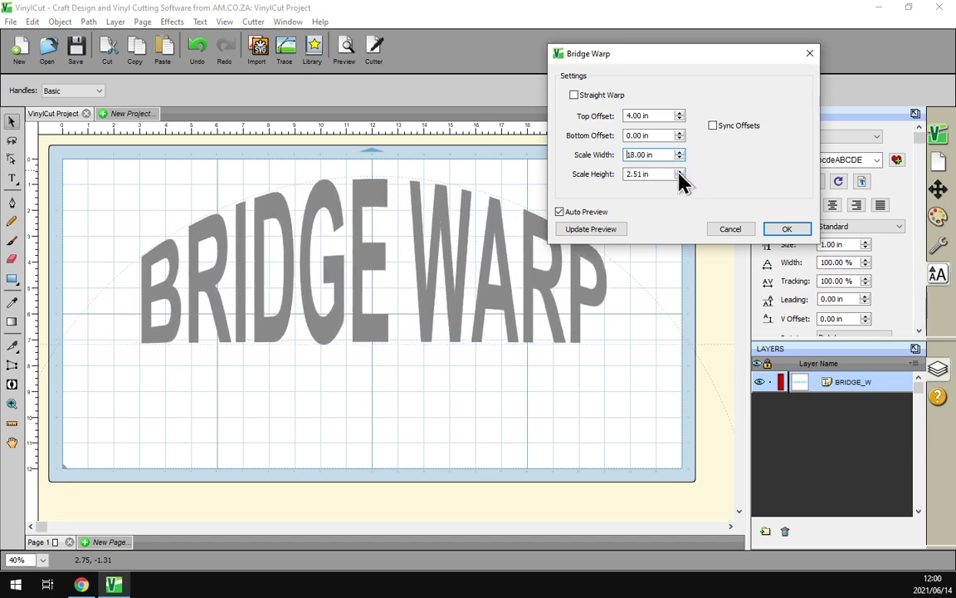
{"action": "left_click", "coordinate": [679, 170]}
{"action": "left_click", "coordinate": [680, 170]}
{"action": "left_click", "coordinate": [679, 170]}
{"action": "left_click", "coordinate": [679, 177]}
{"action": "left_click", "coordinate": [679, 177]}
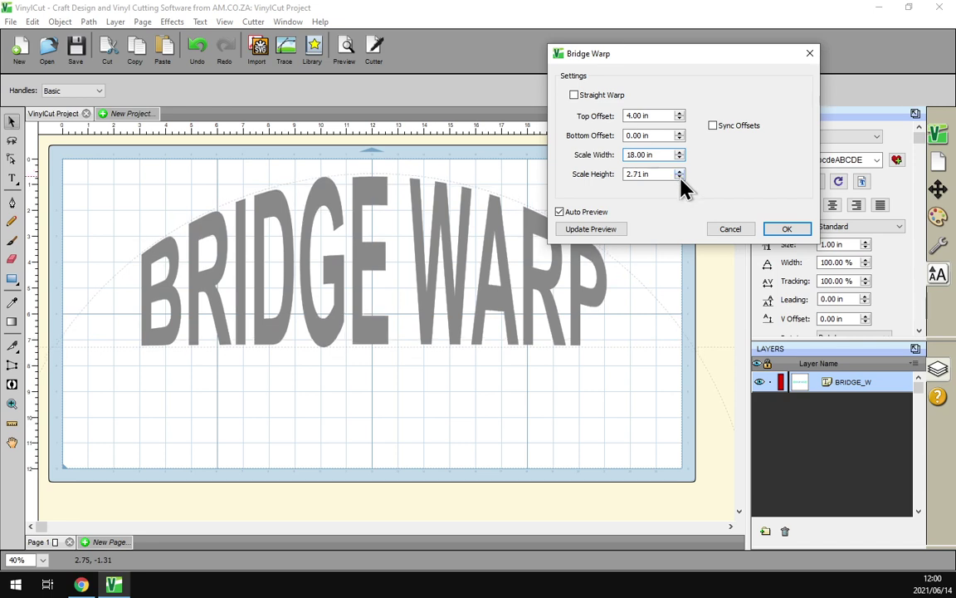
{"action": "left_click", "coordinate": [679, 177]}
{"action": "left_click", "coordinate": [679, 177]}
{"action": "left_click", "coordinate": [679, 177]}
{"action": "left_click", "coordinate": [680, 177]}
{"action": "left_click", "coordinate": [679, 177]}
{"action": "left_click", "coordinate": [680, 177]}
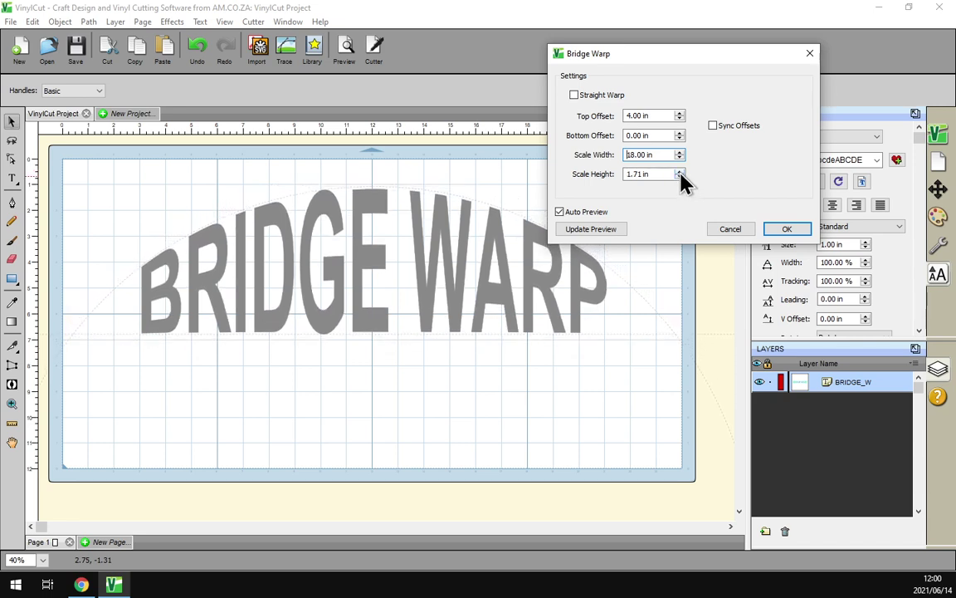
{"action": "left_click", "coordinate": [679, 170]}
{"action": "left_click", "coordinate": [679, 170]}
{"action": "left_click", "coordinate": [679, 170]}
{"action": "left_click", "coordinate": [679, 170]}
{"action": "left_click", "coordinate": [679, 170]}
{"action": "left_click", "coordinate": [679, 170]}
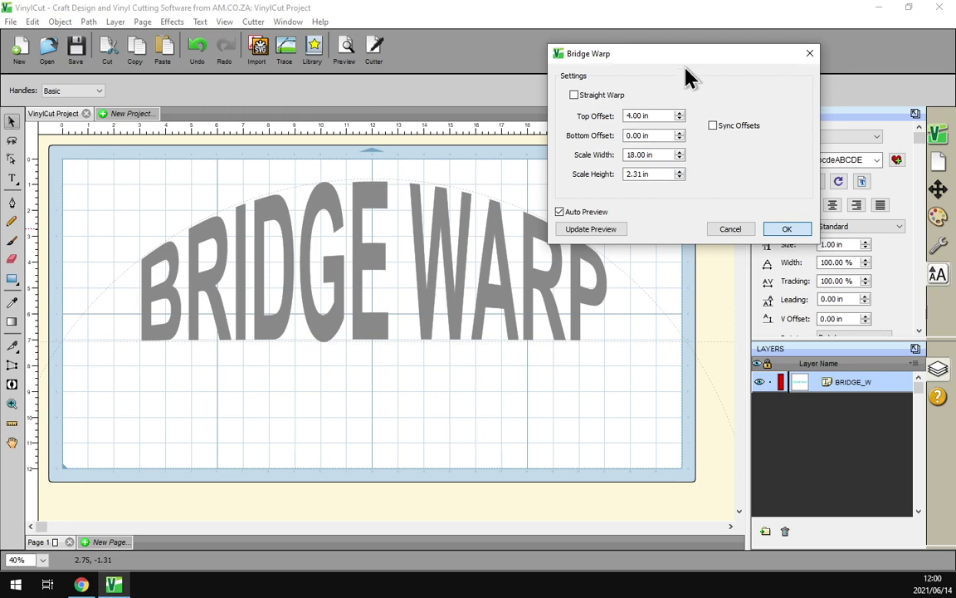
- Apply the Bridge Warp, move the gradient text lower on the mat, and deselect it
{"action": "key", "text": "Return"}
{"action": "left_click_drag", "start_coordinate": [445, 243], "coordinate": [453, 272]}
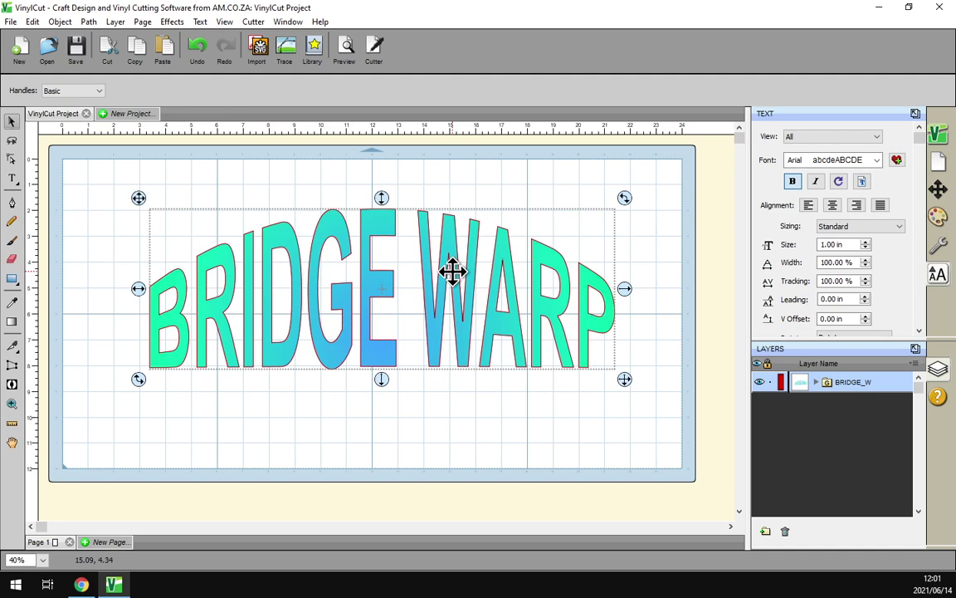
{"action": "left_click", "coordinate": [726, 233]}
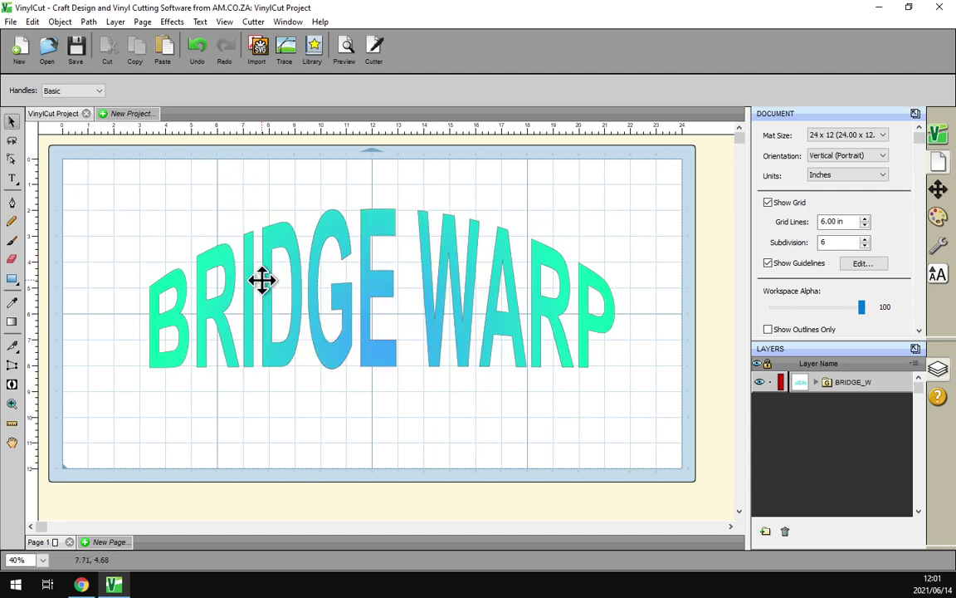
- Deselect, then expand and collapse the BRIDGE_W group's letter layers in the Layers panel
{"action": "left_click", "coordinate": [353, 337]}
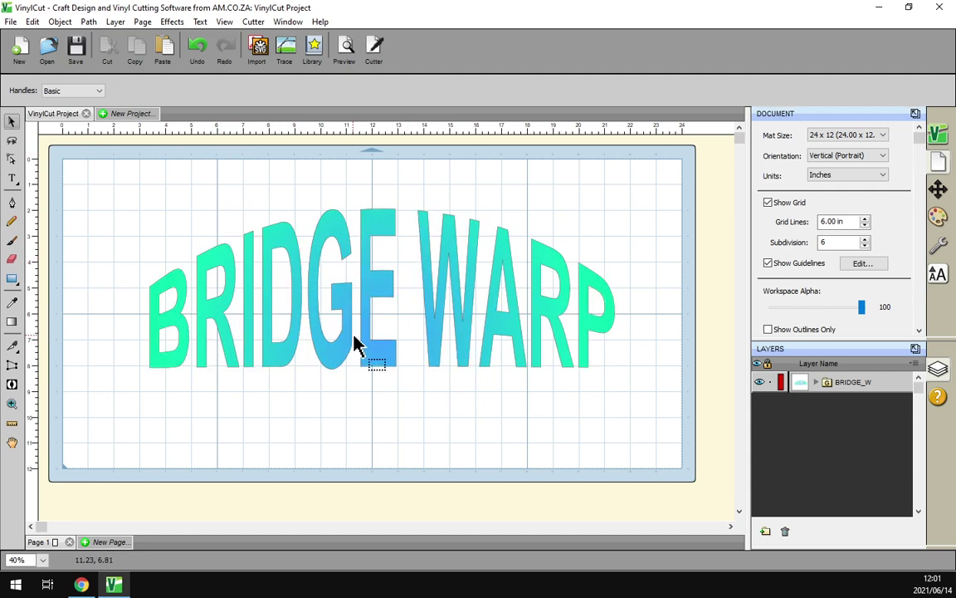
{"action": "left_click", "coordinate": [818, 382]}
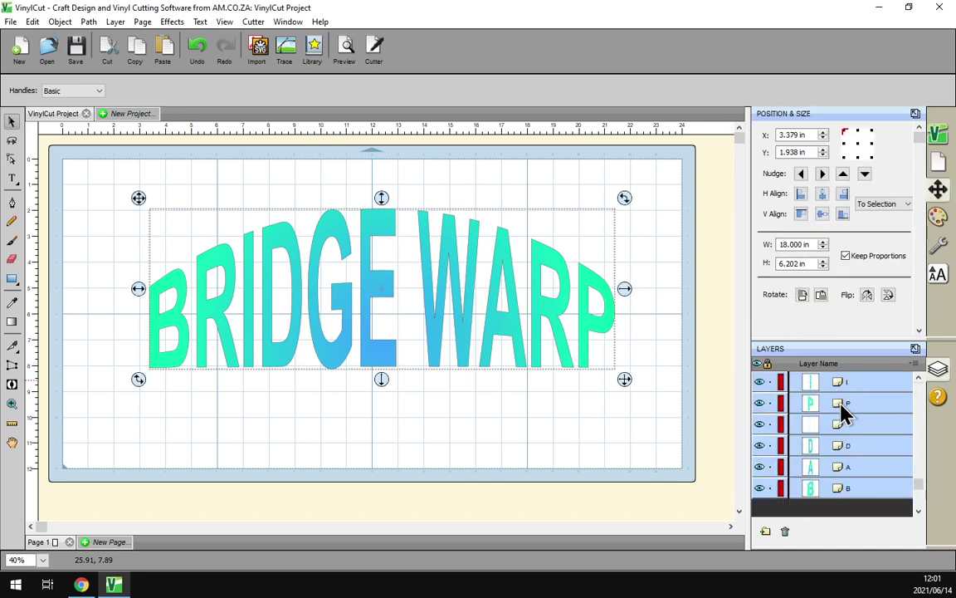
{"action": "left_click", "coordinate": [816, 383]}
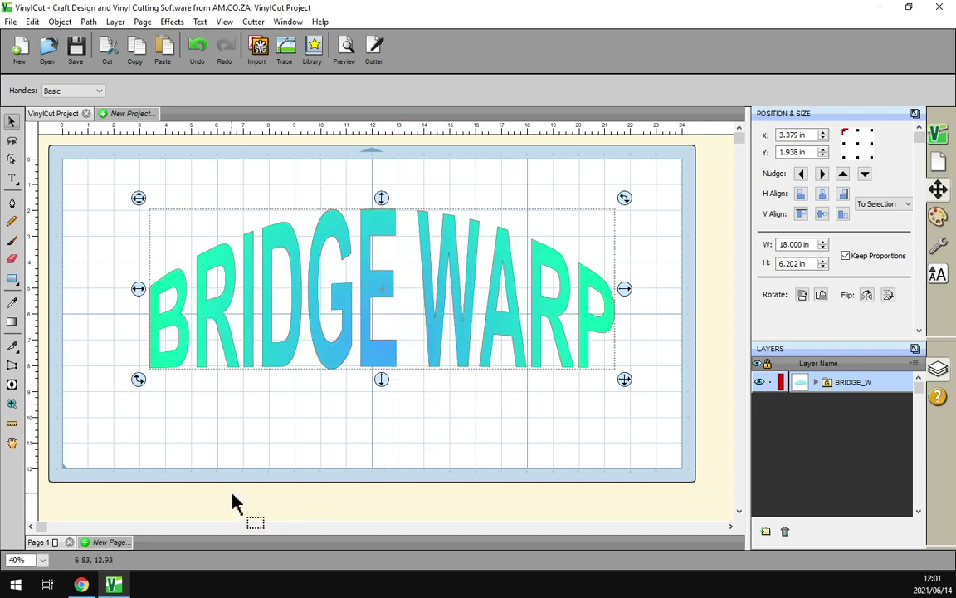
- Bring the vinylcut.co.za homepage forward in Chrome, then switch to the Software Training Videos tab
{"action": "left_click", "coordinate": [82, 584]}
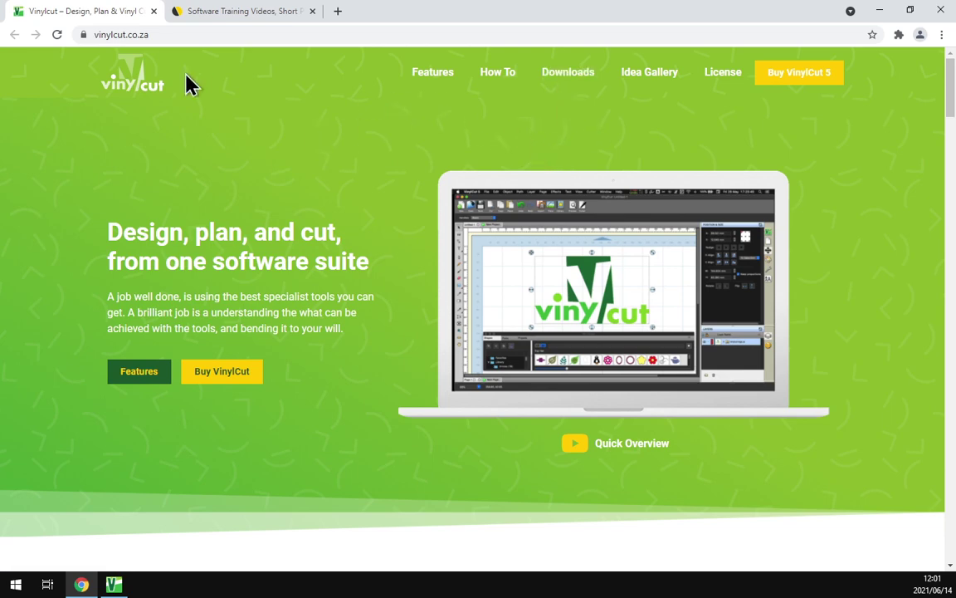
{"action": "left_click", "coordinate": [245, 13]}
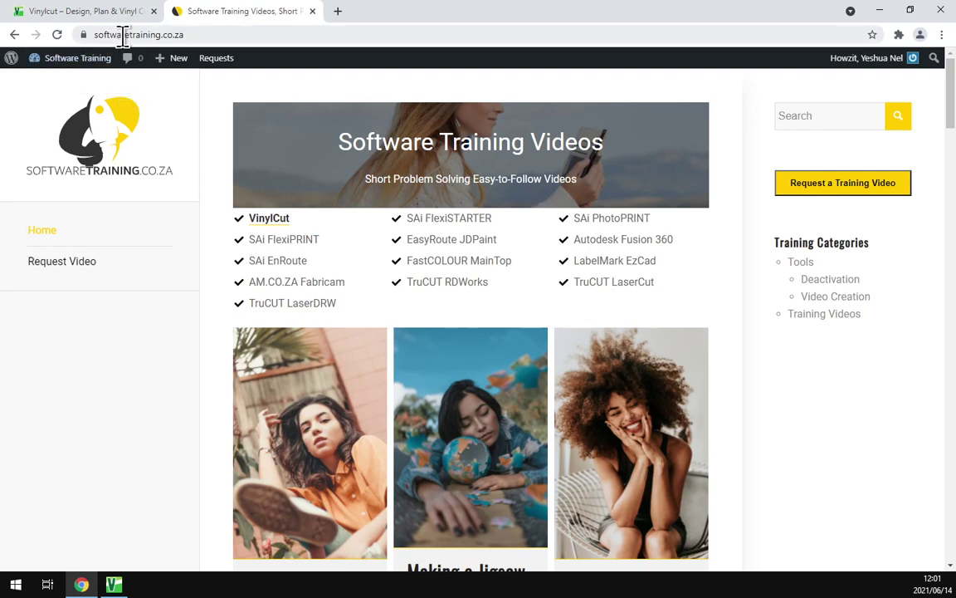